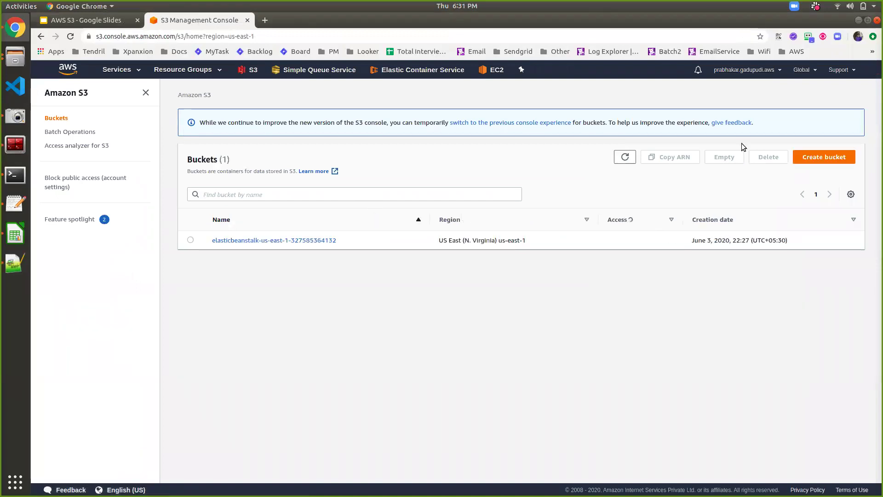
- Start creating a new S3 bucket and enter the test website's full www domain as the bucket name
left_click(821, 158)
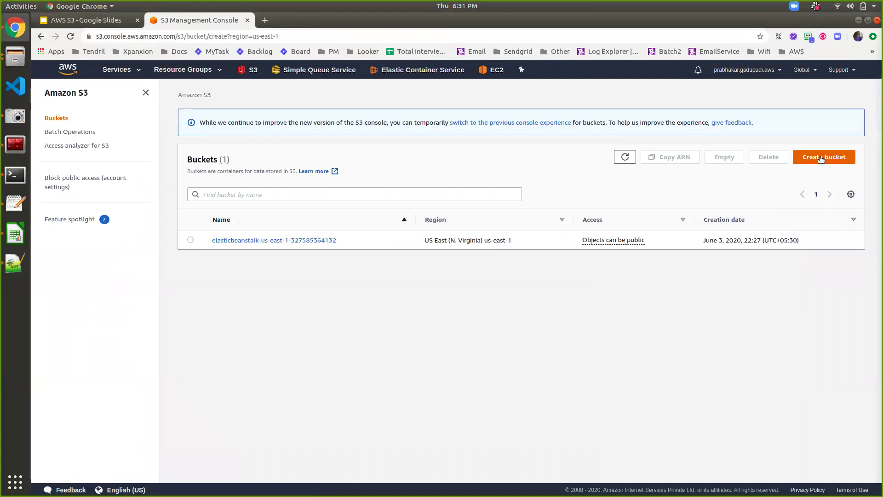
left_click(268, 203)
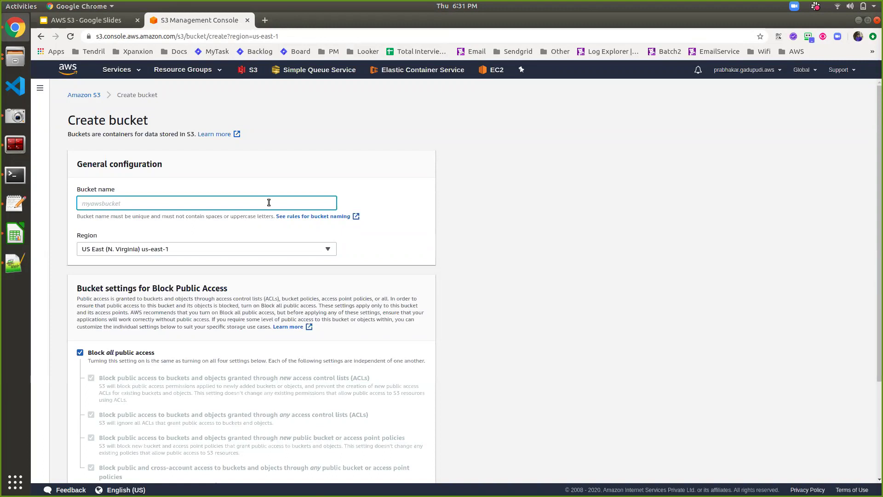
type("sample")
scroll(269, 203, "down", 1)
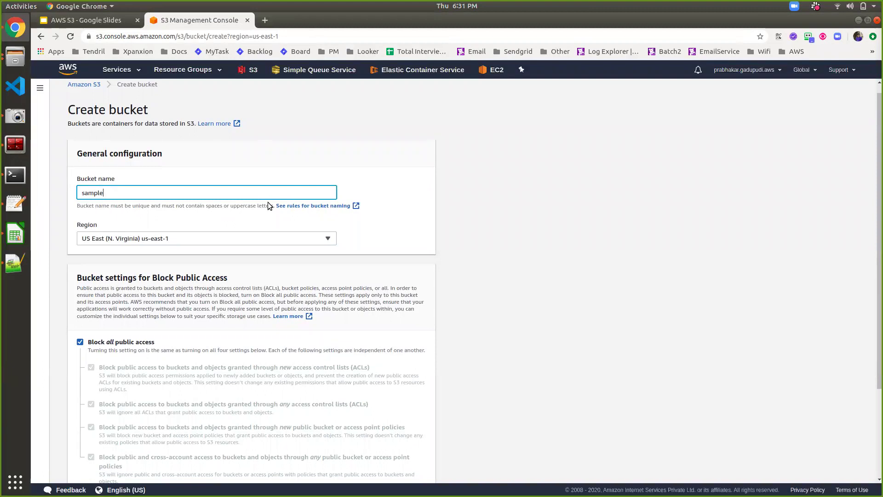
key("ctrl+a")
type("www.prabhakartest.com")
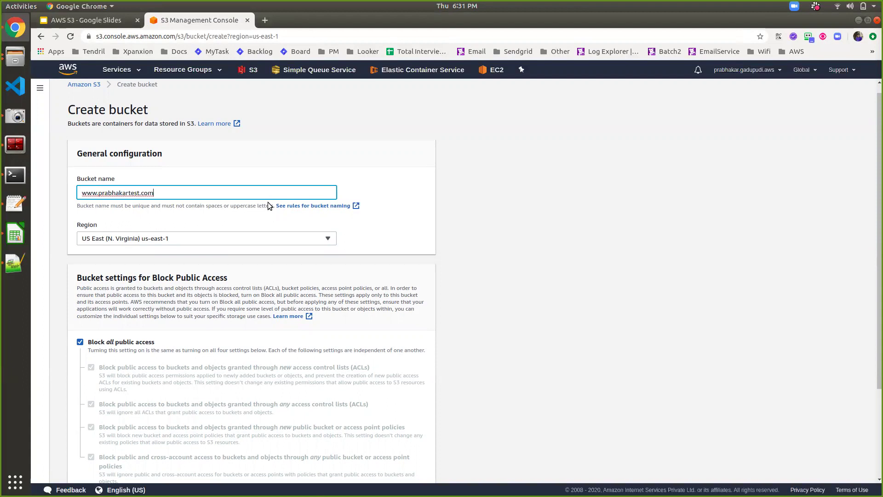
- Turn off Block all public access in the new bucket's settings, leaving the region at US East (N. Virginia)
scroll(268, 205, "down", 3)
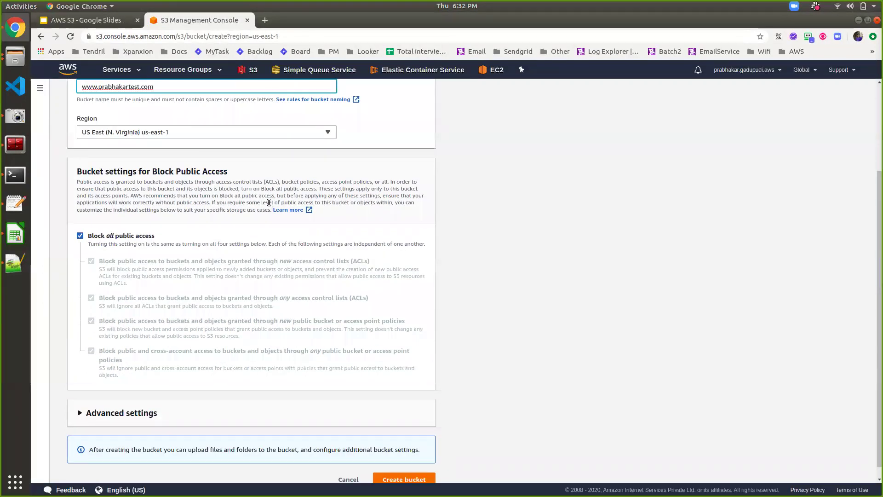
scroll(269, 203, "up", 1)
scroll(269, 202, "down", 1)
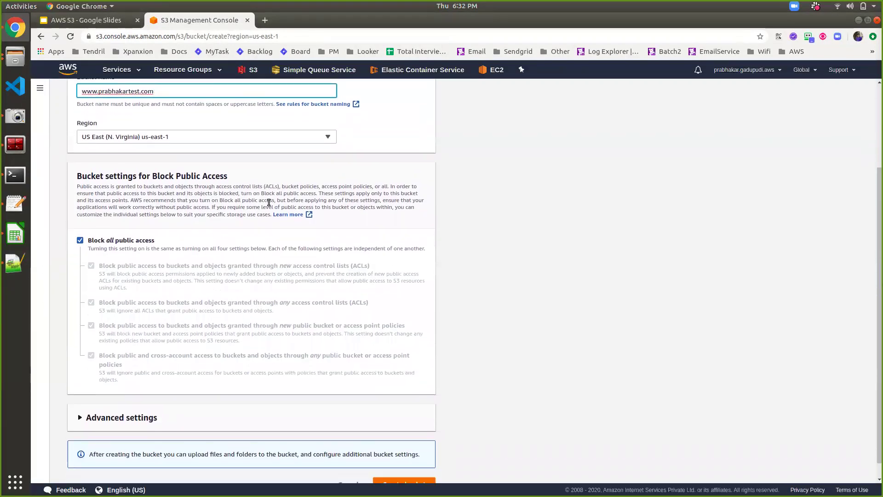
scroll(268, 202, "up", 2)
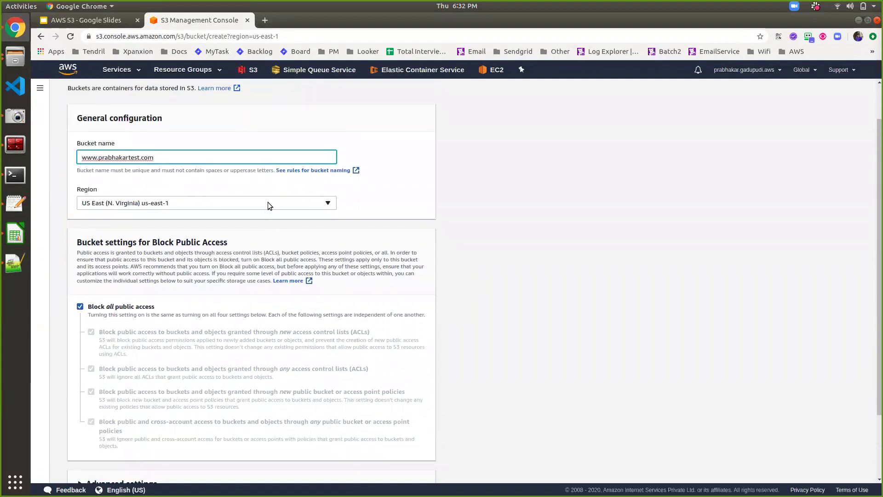
scroll(268, 202, "down", 2)
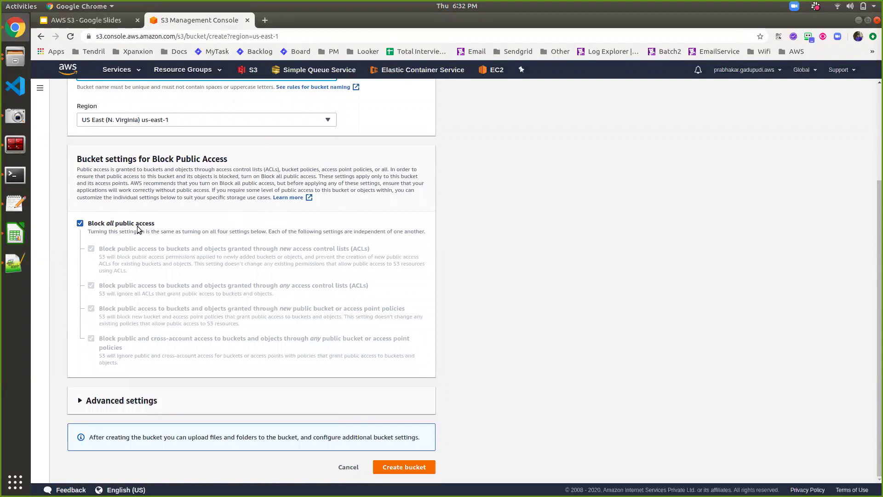
left_click(80, 224)
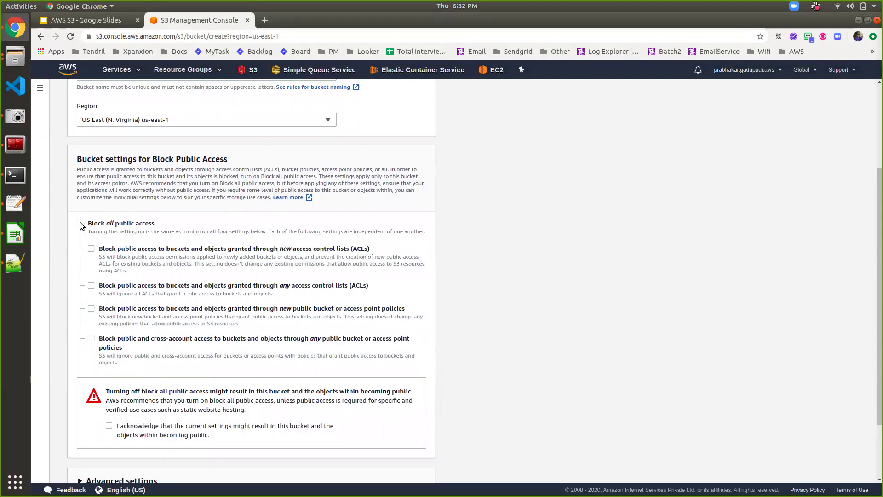
- Acknowledge that the bucket and its objects might become public, and create the bucket
scroll(80, 224, "down", 3)
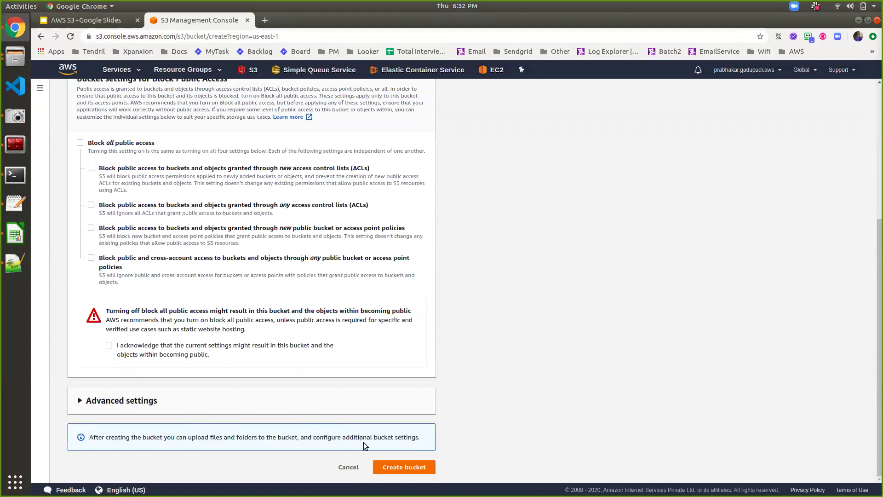
left_click(399, 465)
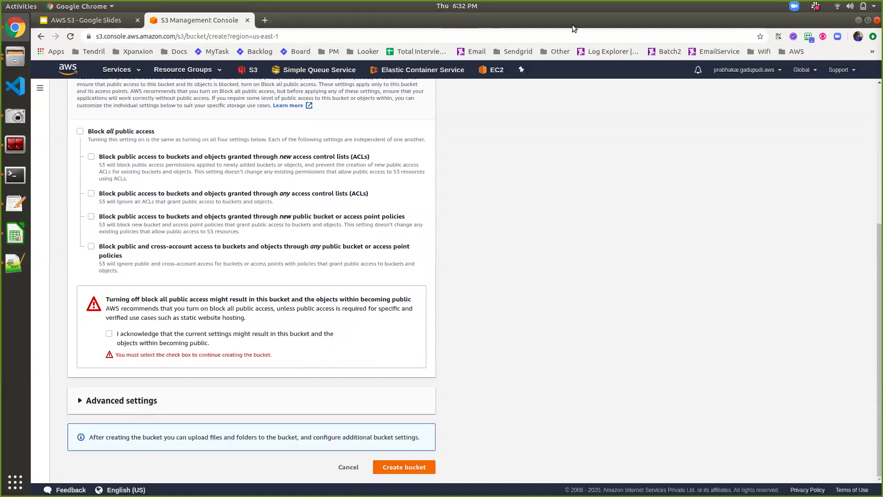
scroll(496, 185, "up", 9)
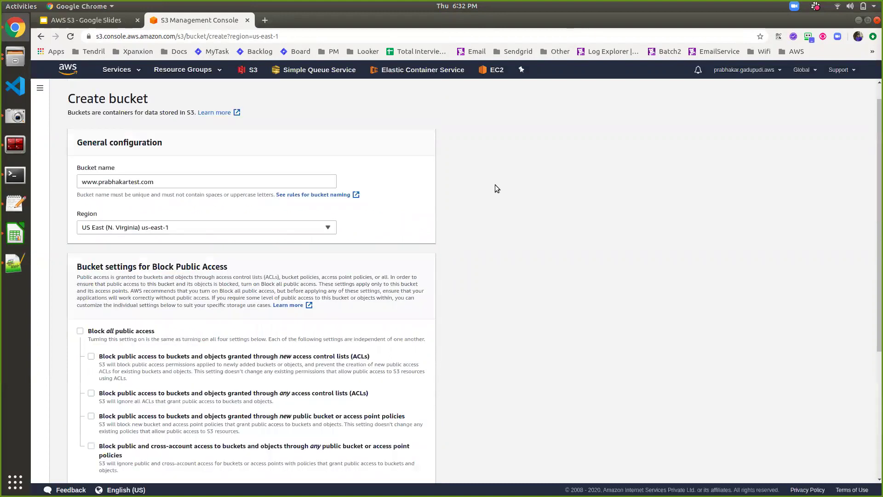
scroll(495, 185, "down", 9)
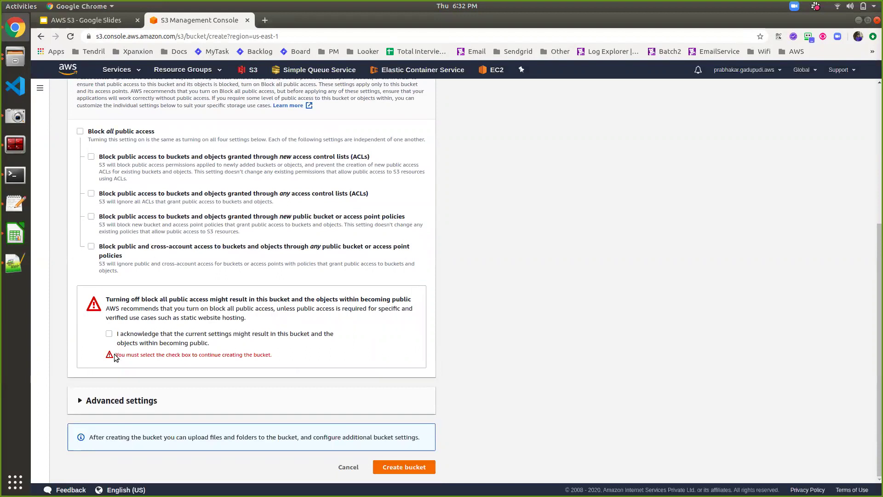
left_click(109, 334)
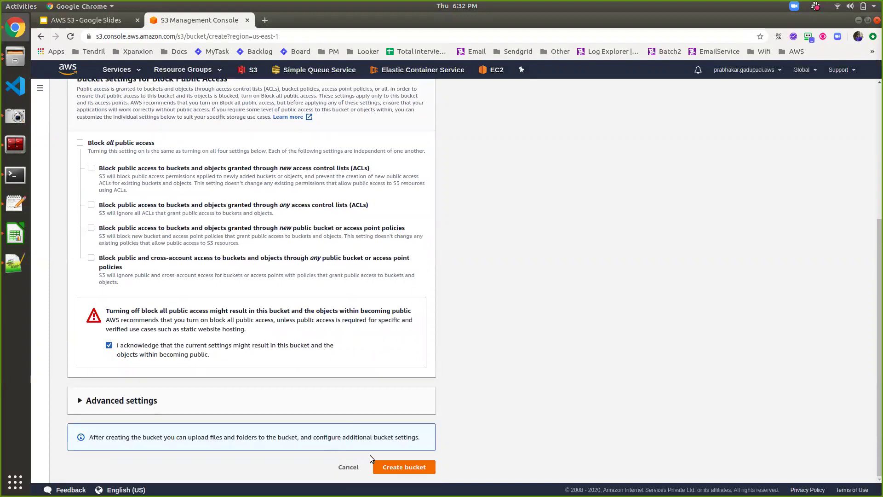
left_click(405, 466)
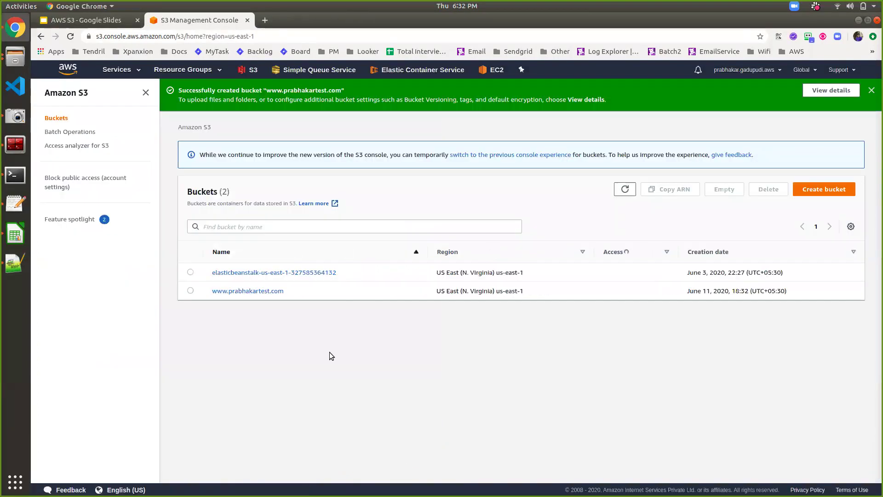
- Enable static website hosting on the new bucket with demo.html as the index document, and save the setting
left_click(274, 292)
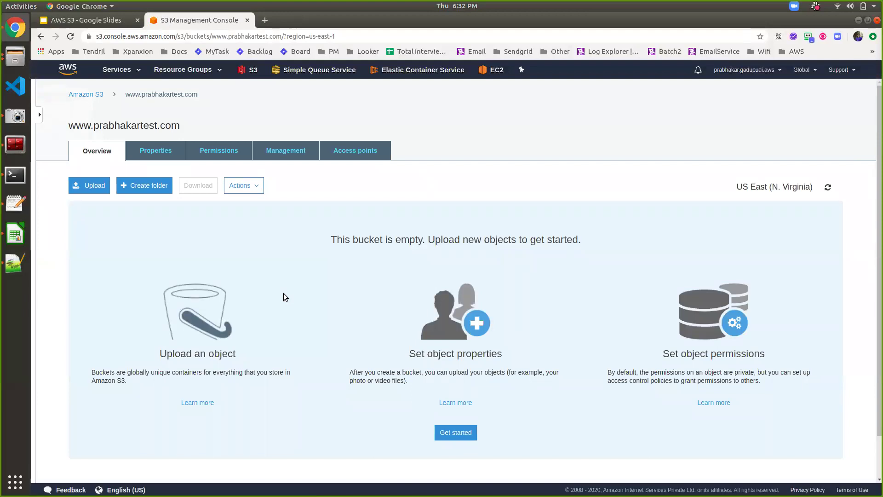
left_click(162, 153)
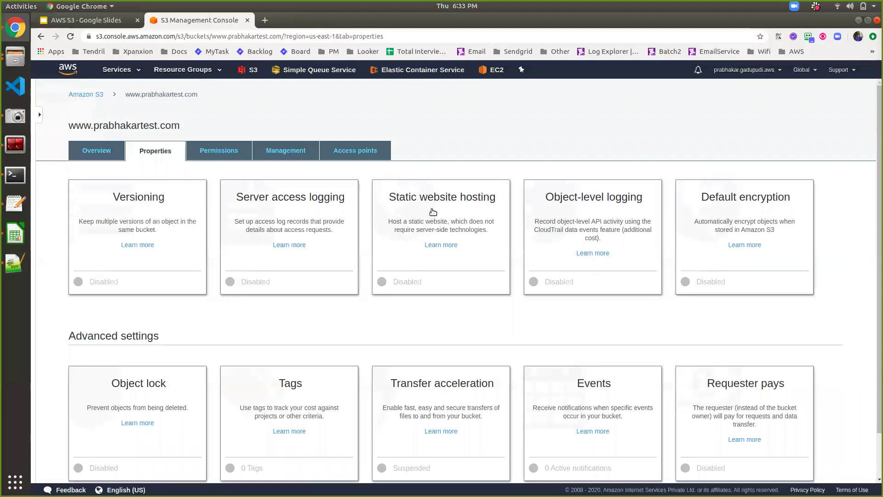
left_click(384, 284)
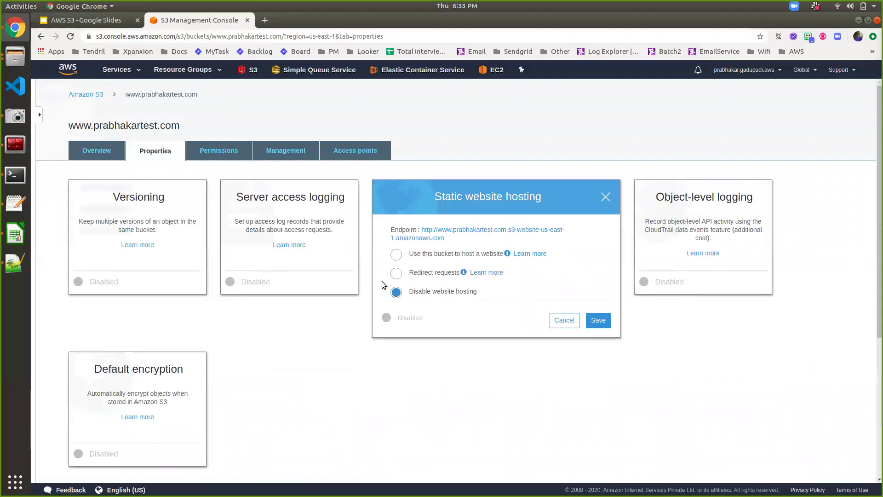
left_click(416, 255)
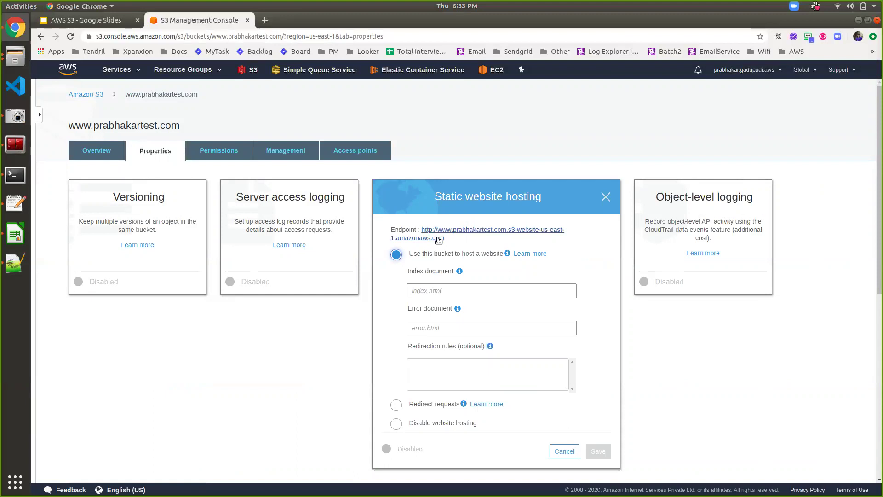
left_click(432, 292)
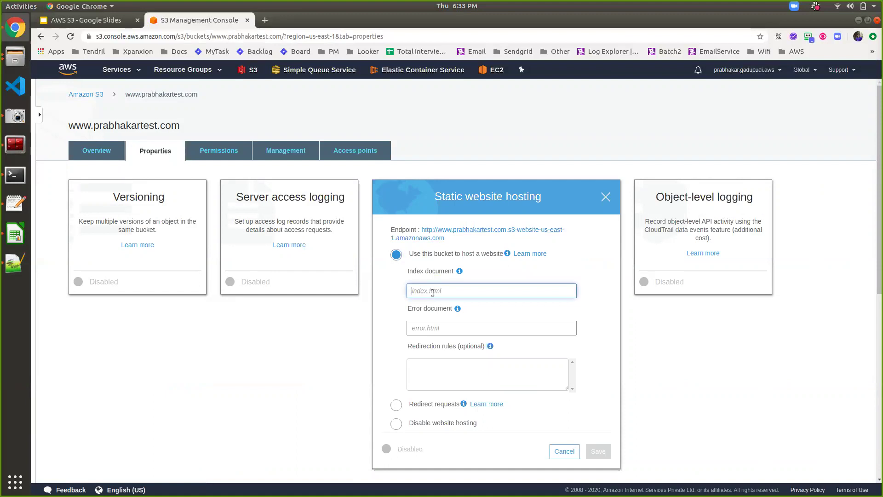
type("demo")
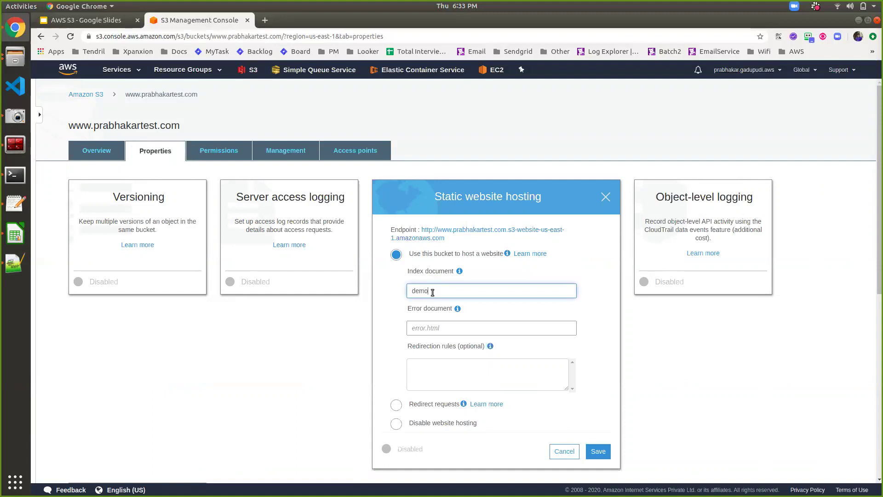
type(".html")
left_click(599, 452)
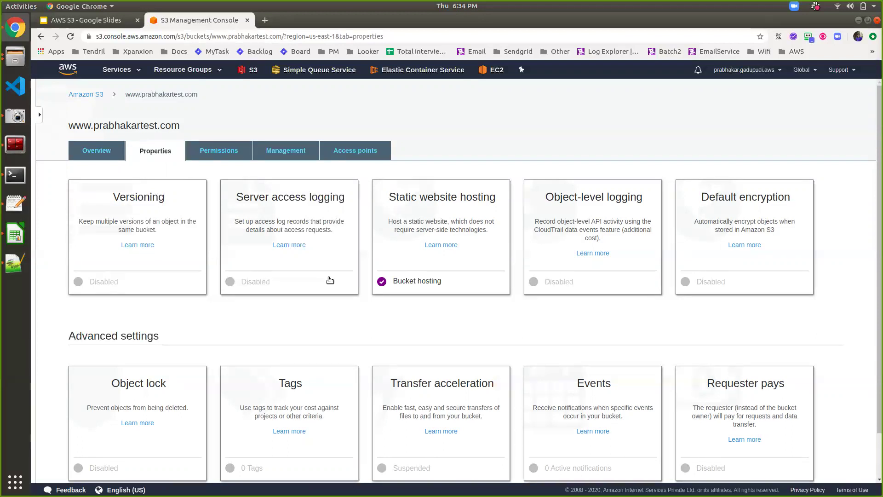
- Switch to Notepad++ and write the opening <html> and closing </html> tags in the empty file, with blank lines between them
left_click(16, 267)
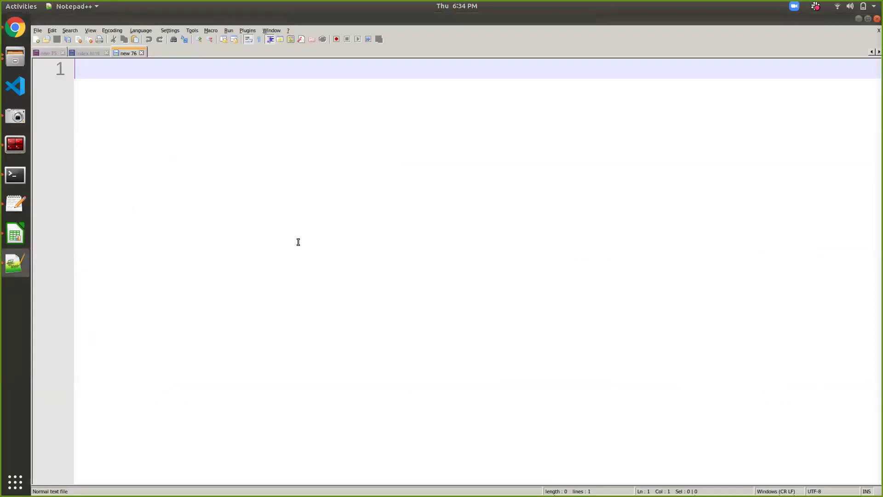
type("<html>")
key("Return")
key("Return")
key("Return")
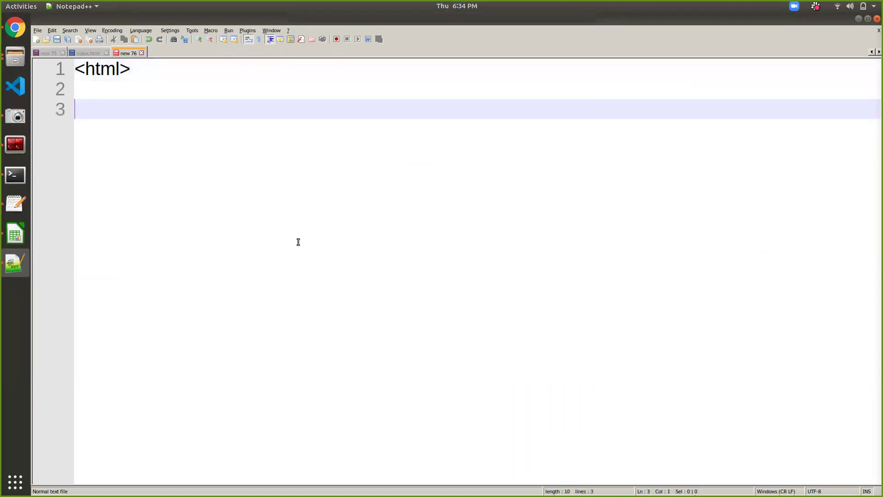
type("</html>")
key("Return")
- Add opening <body> and closing </body> tags inside the html element, with an empty line between them
key("Up")
key("Up")
key("Up")
key("Return")
type("<body>")
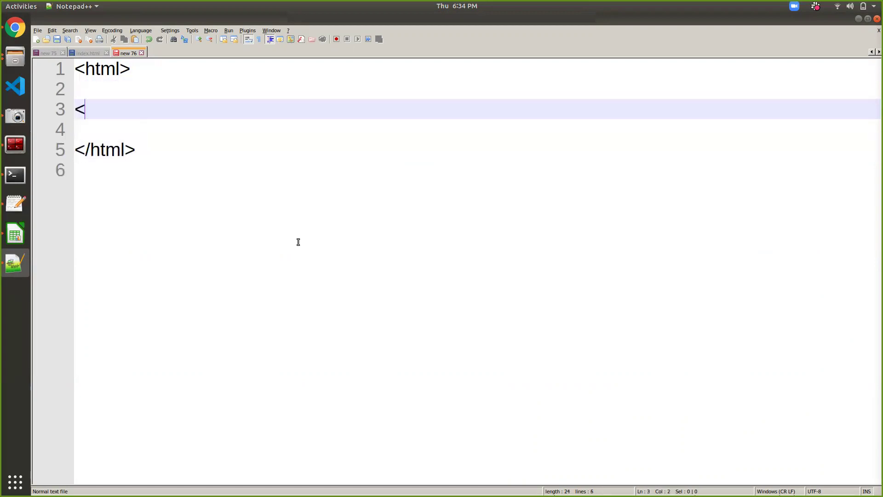
key("Return")
key("Return")
type("</body")
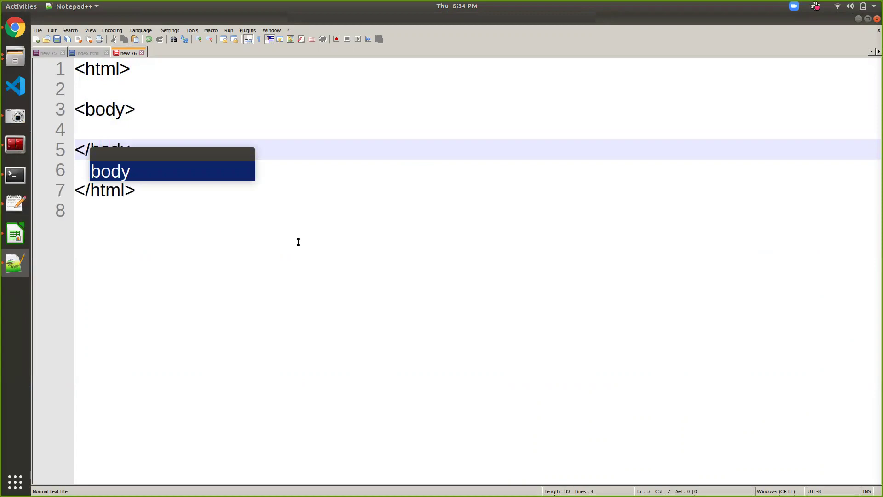
type(">")
- Add an indented h1 heading inside the body reading "Hello welcome AWS S3 static website hosting"
key("Up")
key("Tab")
type("<h1>>")
key("BackSpace")
type("Hello welcome AWS S3 static web s")
key("BackSpace")
key("BackSpace")
type("site hol")
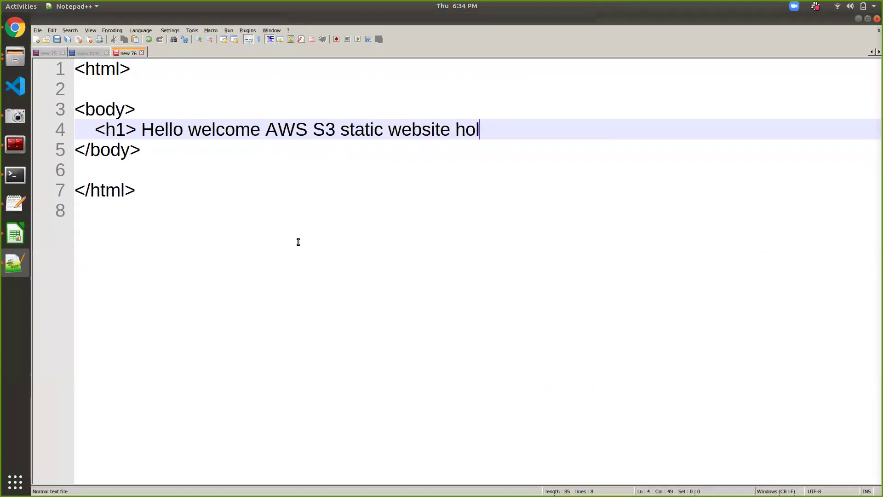
key("BackSpace")
type("sting")
type("<")
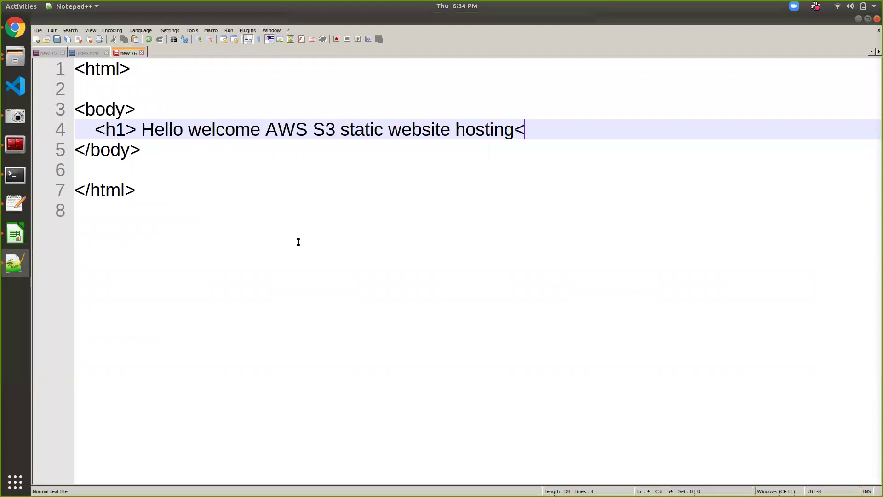
type("/h1>")
- Save the page as demo.html in the Documents folder
key("ctrl+s")
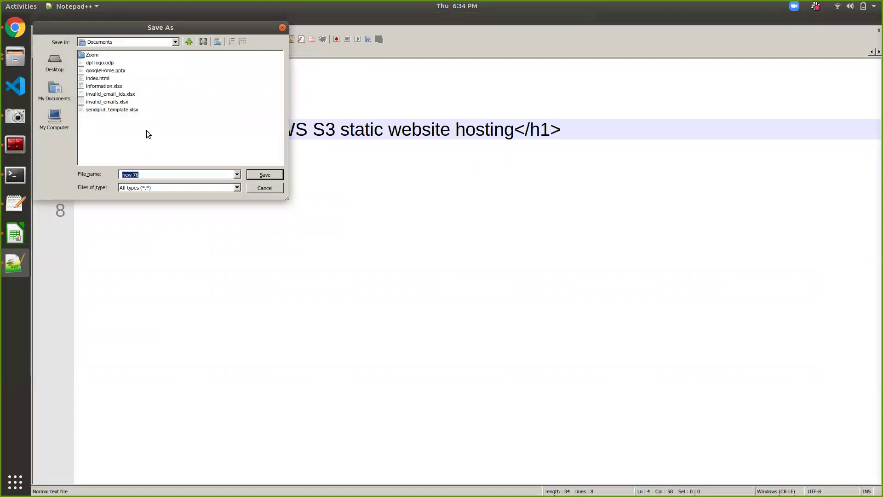
left_click(141, 41)
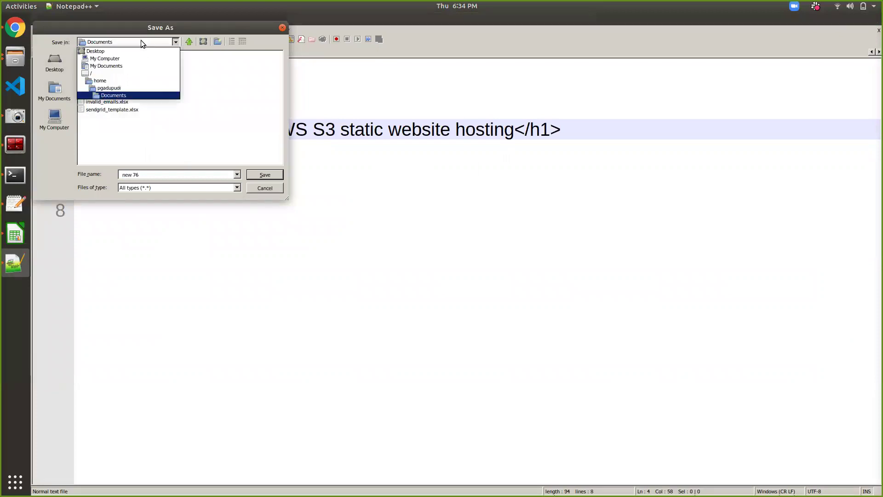
left_click(148, 172)
left_click(148, 172)
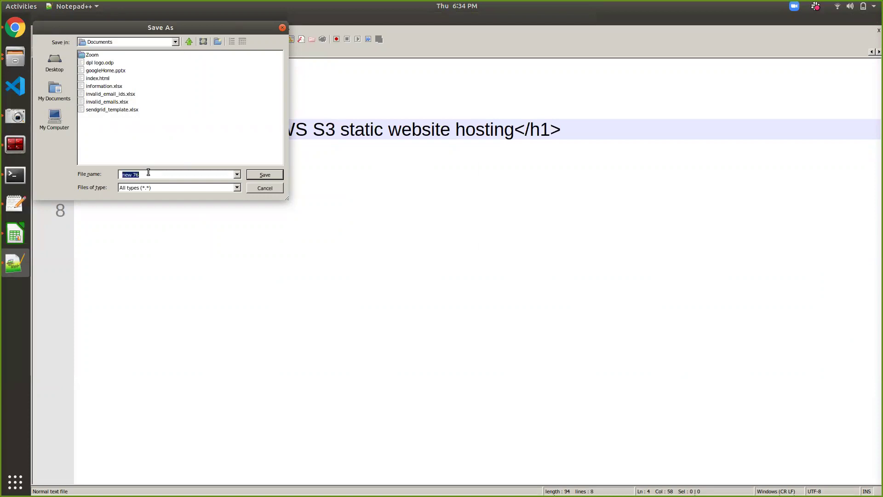
type("demo.html")
key("Return")
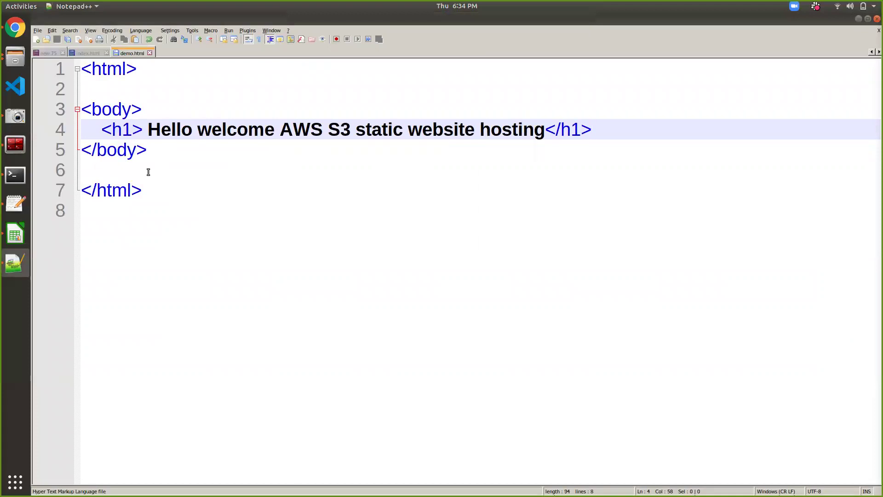
- Switch to Chrome and upload demo.html from the Documents folder to the empty S3 bucket with default settings
left_click(21, 33)
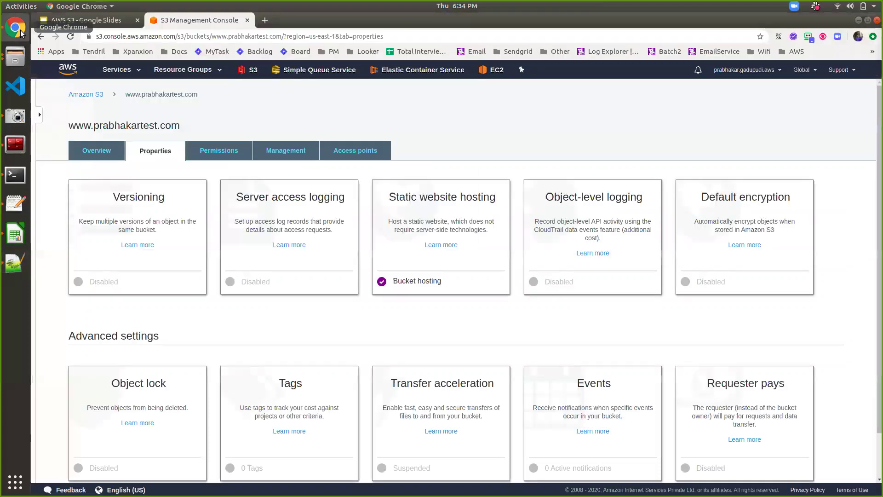
left_click(94, 147)
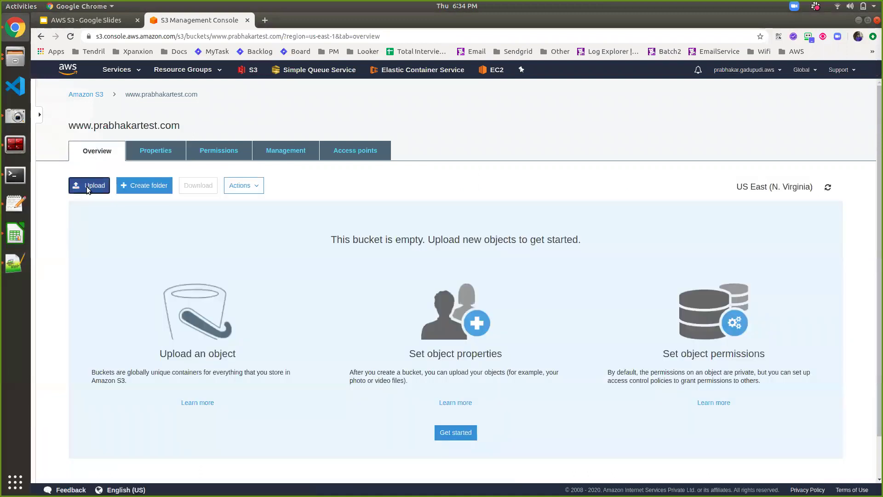
left_click(87, 187)
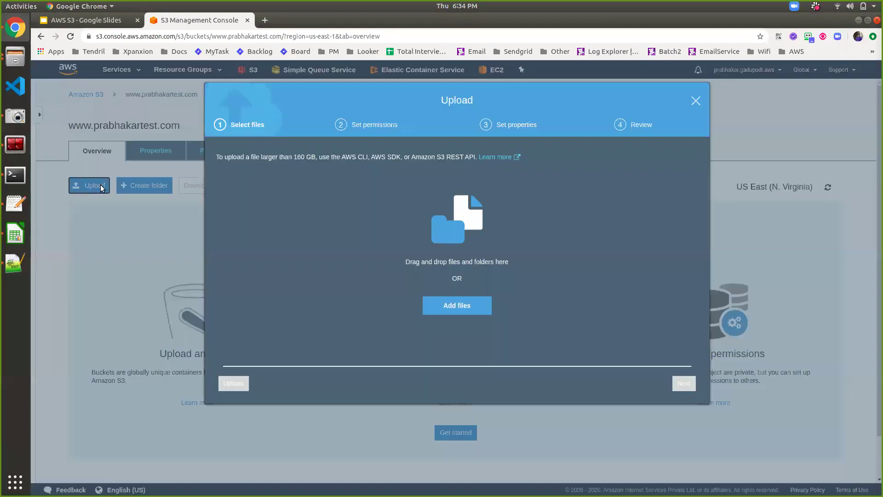
left_click(461, 310)
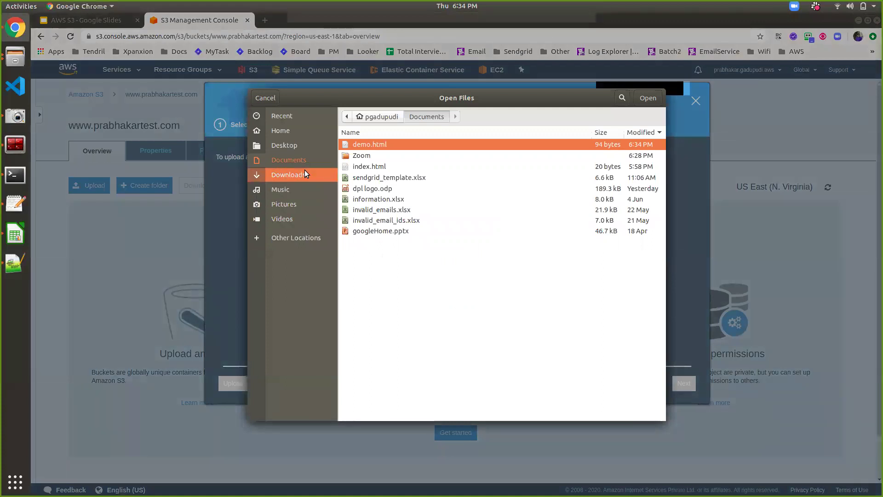
double_click(377, 146)
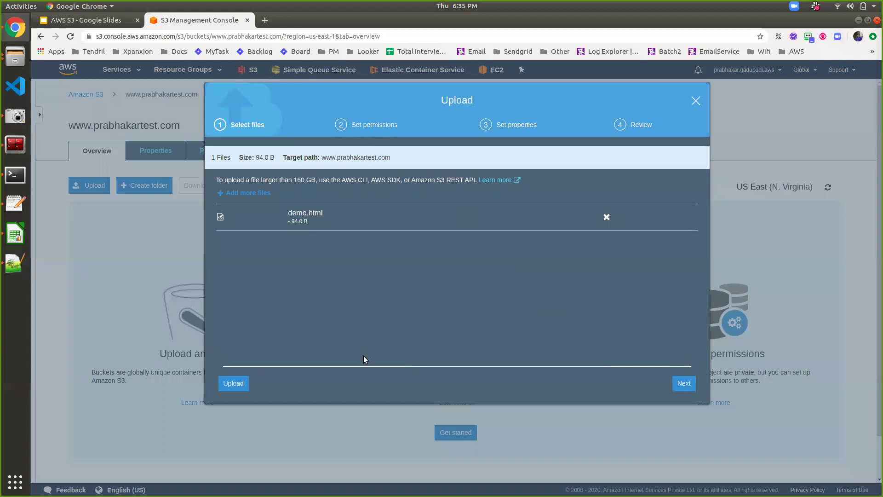
left_click(232, 383)
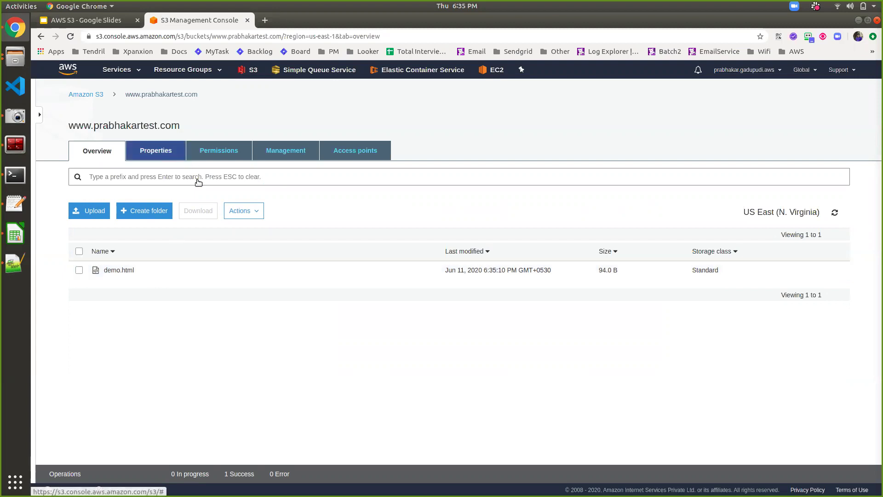
- Copy the endpoint URL from the bucket's static website hosting settings and open it in a new browser tab
left_click(165, 151)
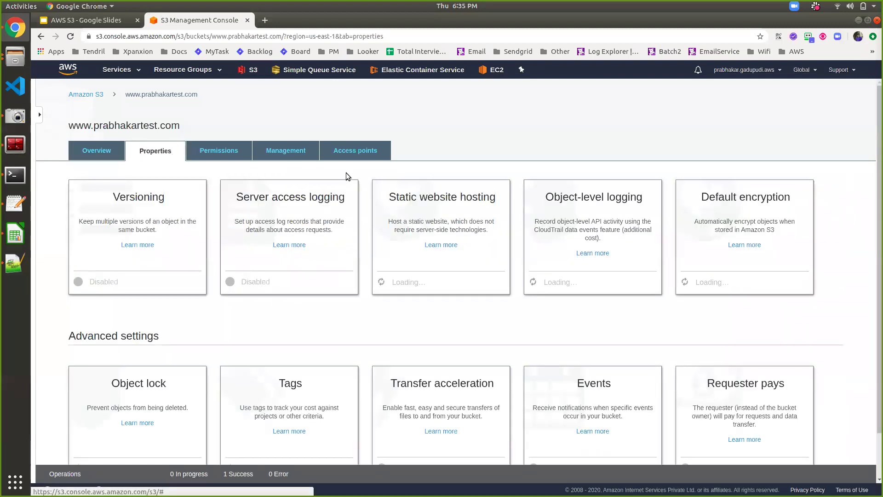
left_click(405, 198)
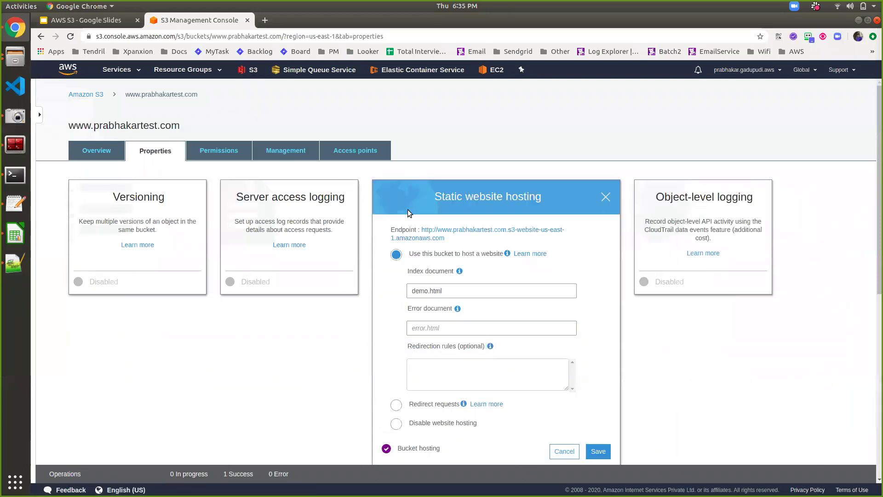
left_click_drag(452, 241, 424, 230)
key("ctrl+c")
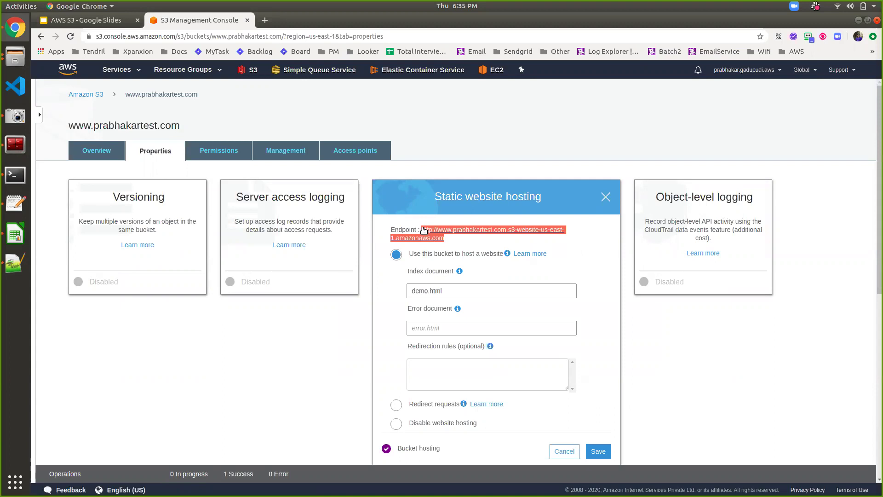
left_click(265, 21)
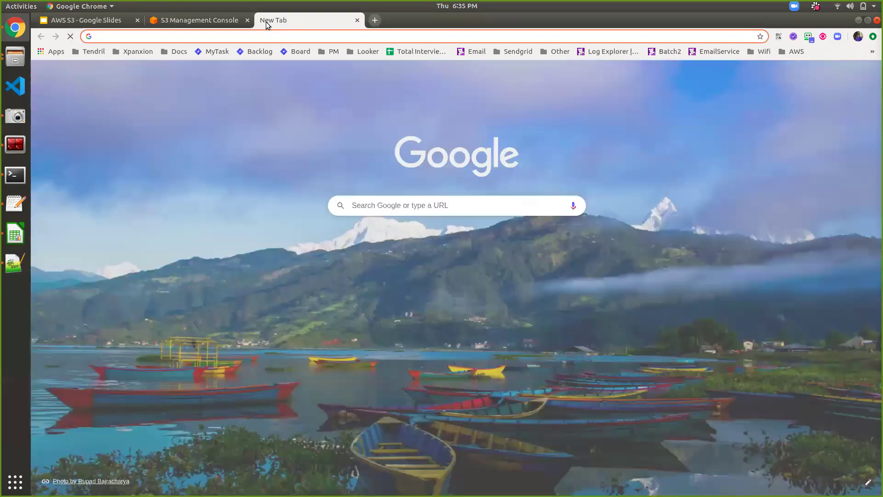
key("ctrl+v")
key("Return")
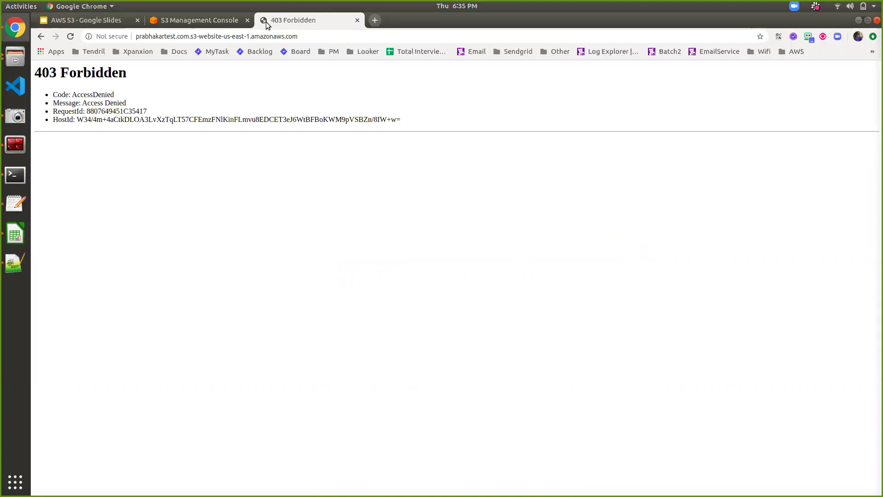
- Grant Everyone the Read object and Read object permissions rights on the bucket's demo.html, and reload the website endpoint page
left_click(227, 20)
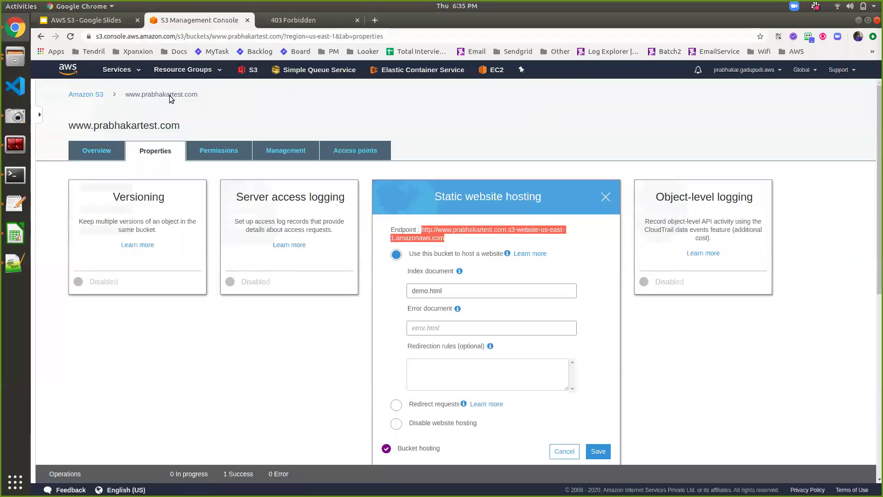
left_click(110, 157)
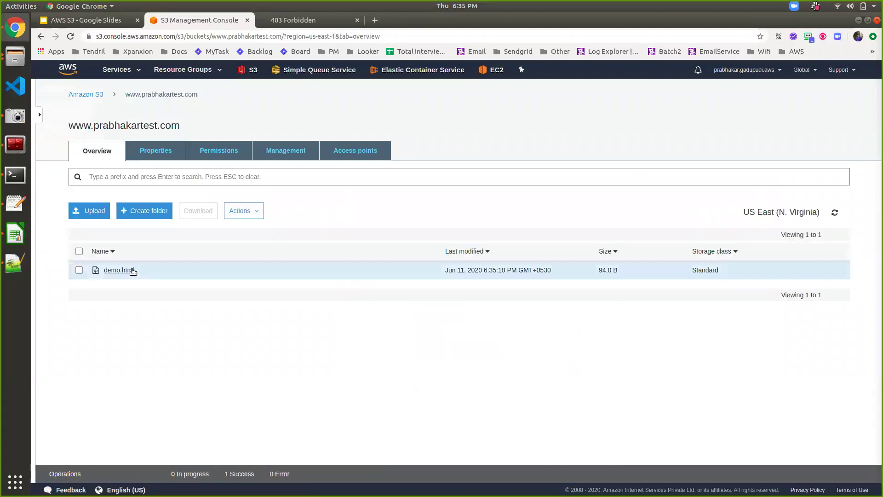
left_click(79, 271)
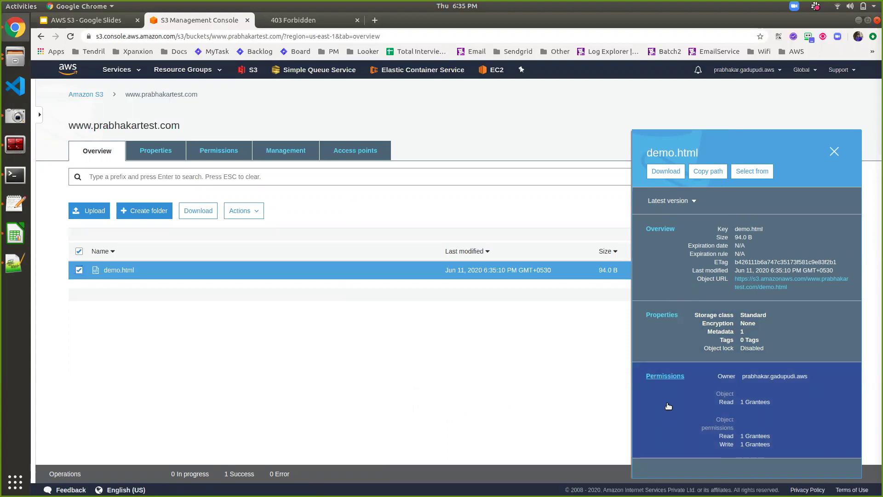
left_click(667, 375)
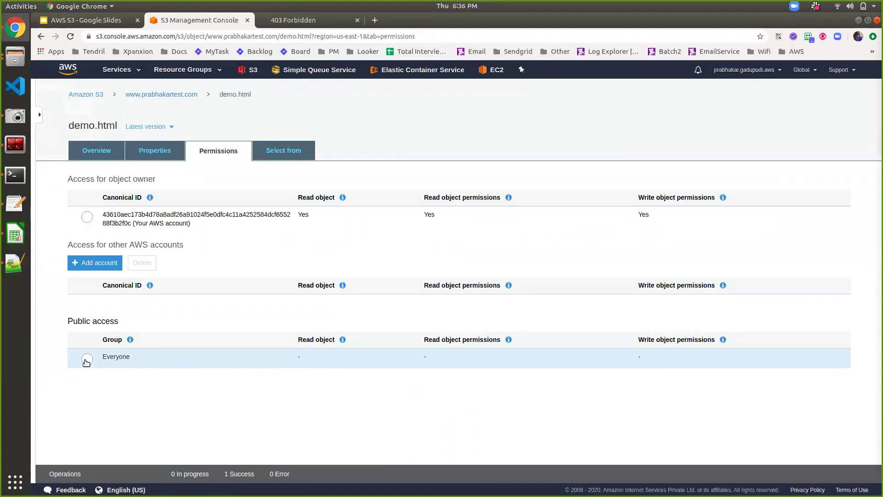
left_click(87, 360)
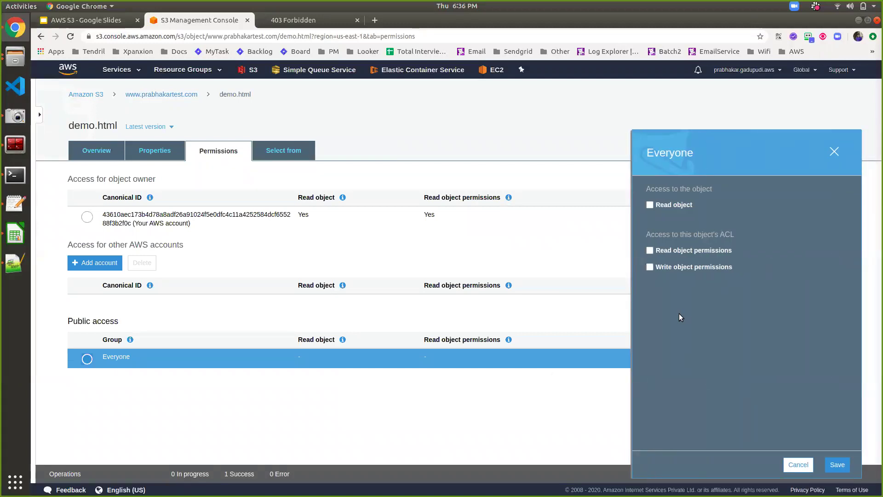
left_click(650, 250)
left_click(649, 260)
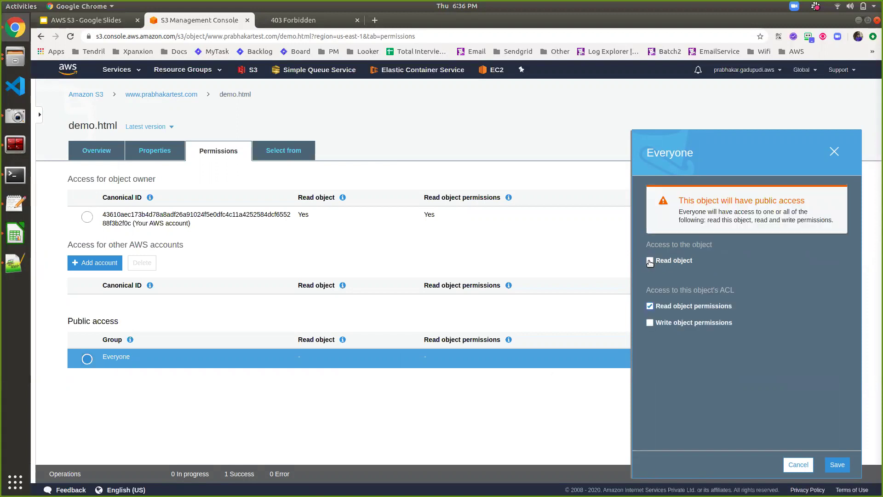
left_click(837, 463)
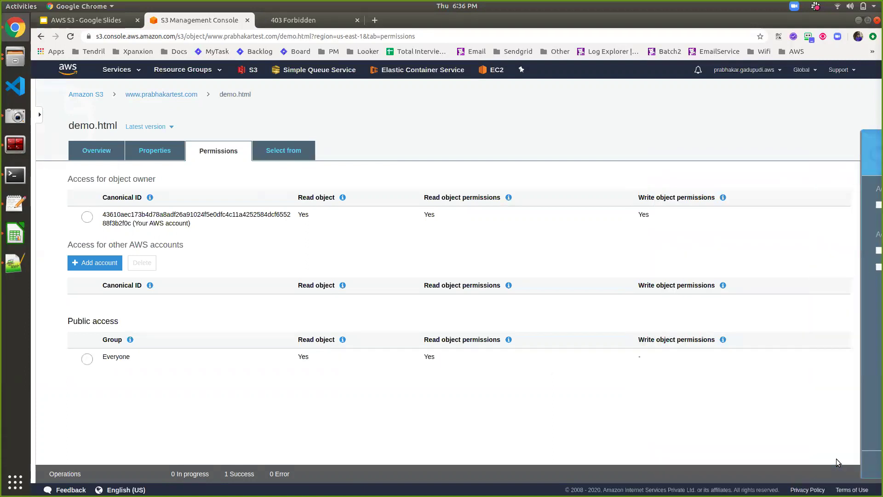
left_click(308, 21)
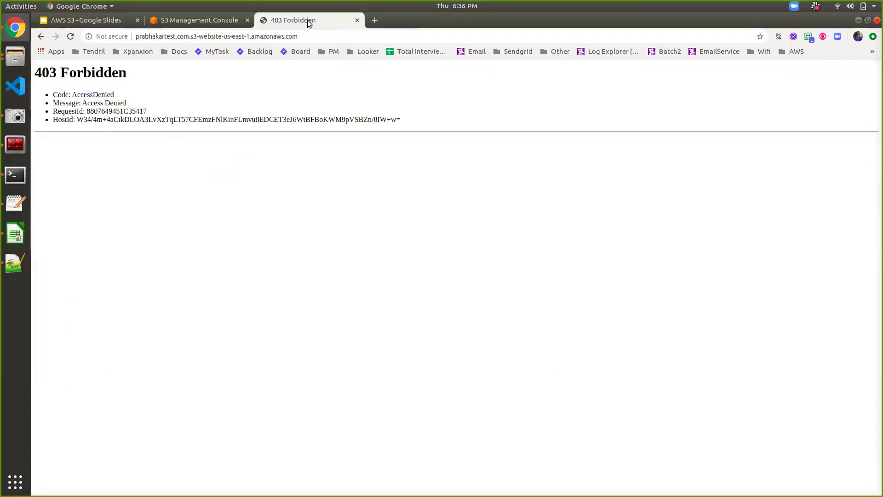
left_click(74, 37)
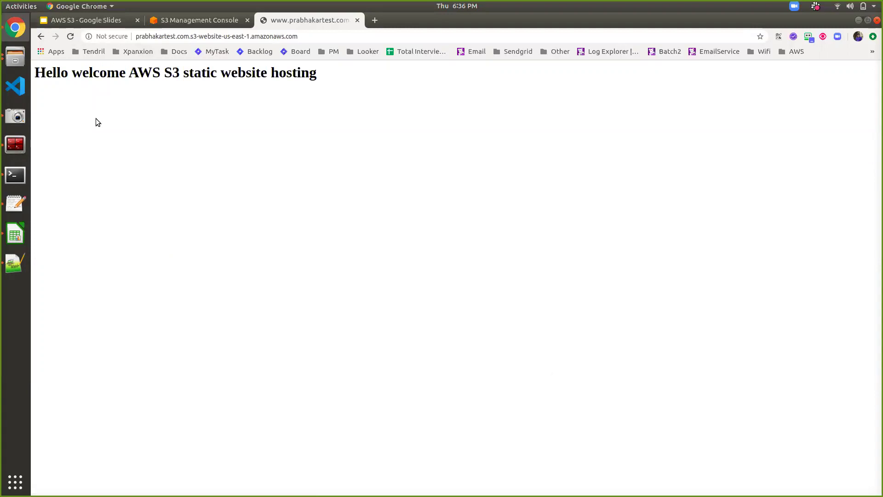